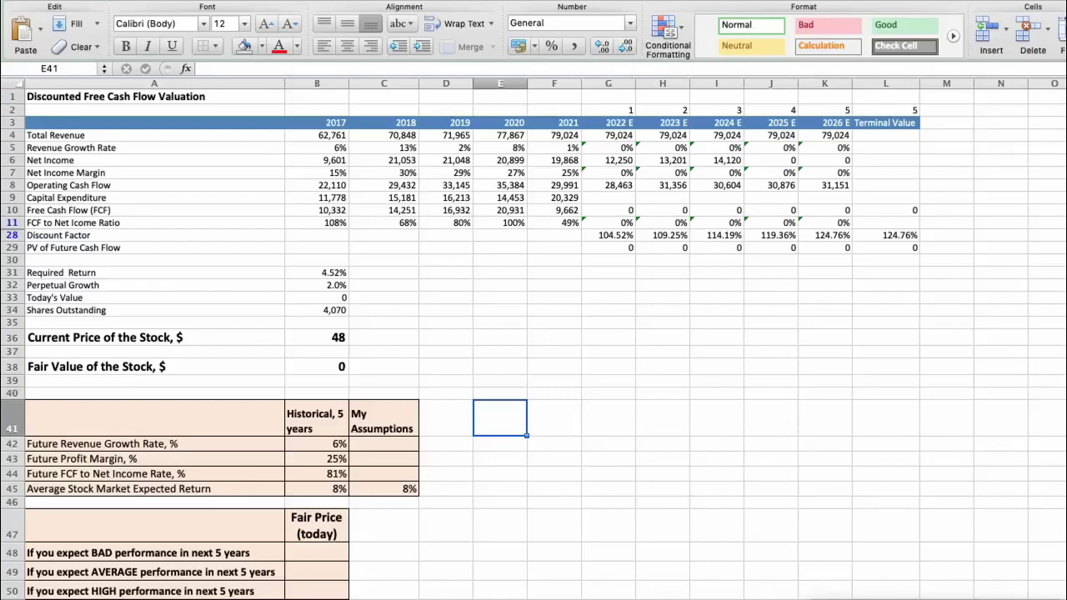
- Review the yearly revenue growth rates for 2017 to 2021 and their five-year historical average
click(331, 145)
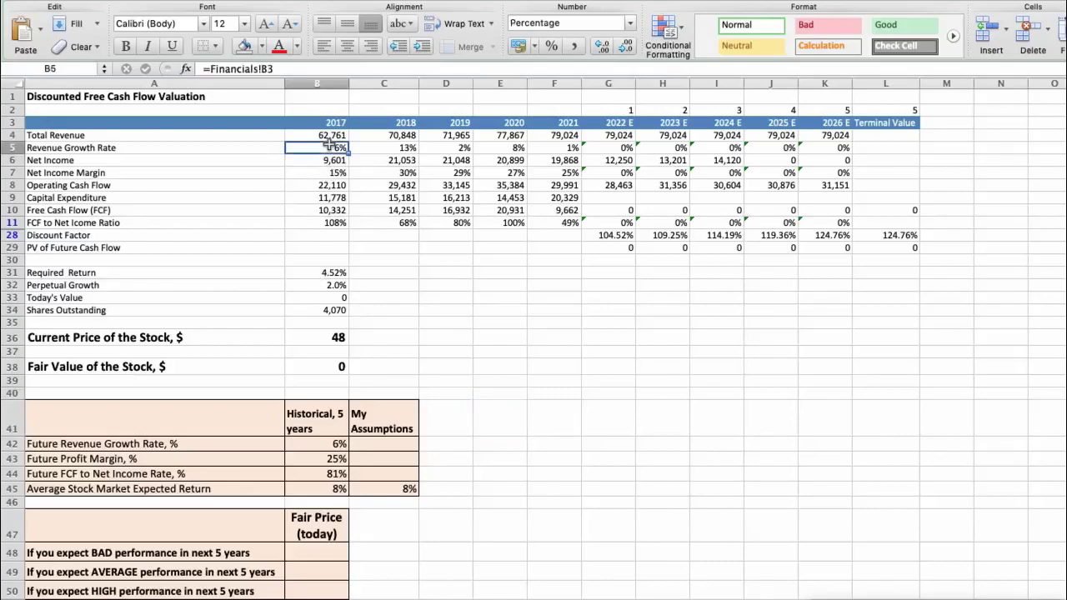
key(Right)
key(Right)
key(Right)
key(Right)
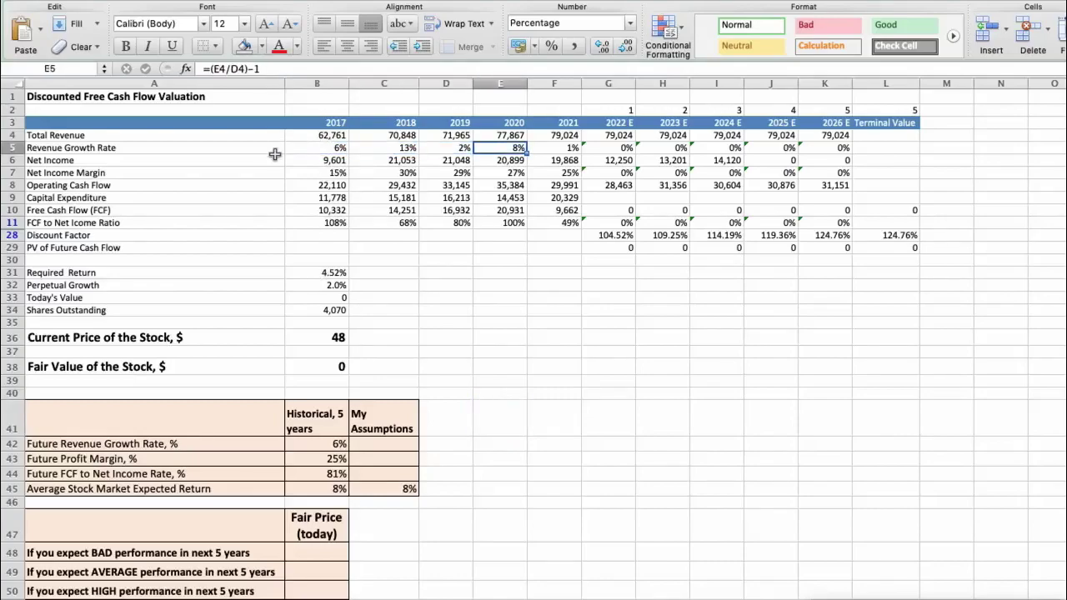
click(340, 448)
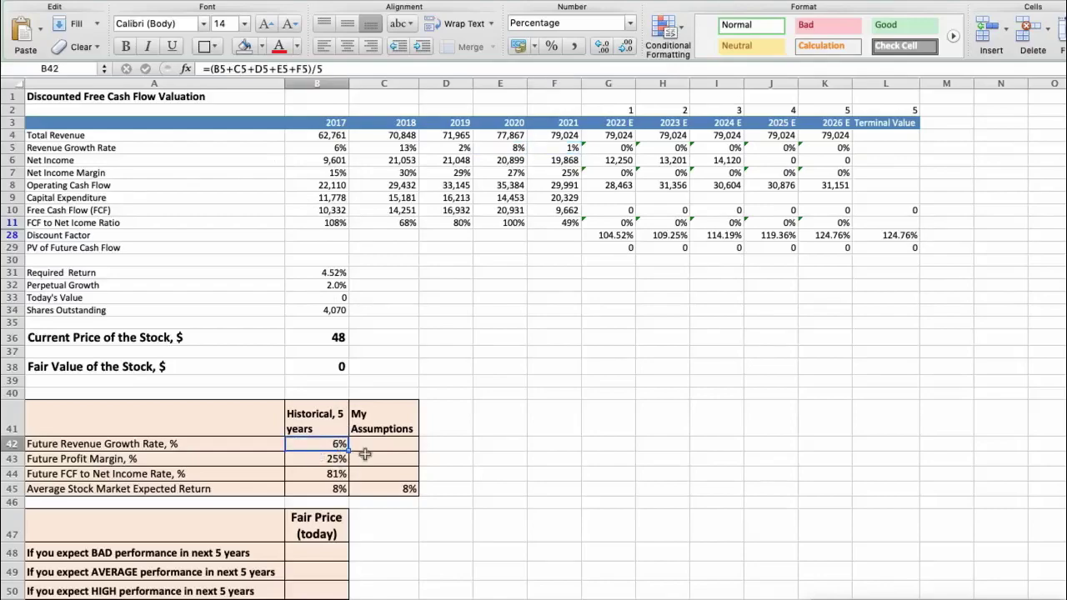
- Review the yearly net income margins for 2017 to 2021 and the historical five-year profit margin
click(311, 173)
key(Right)
key(Right)
key(Right)
key(Right)
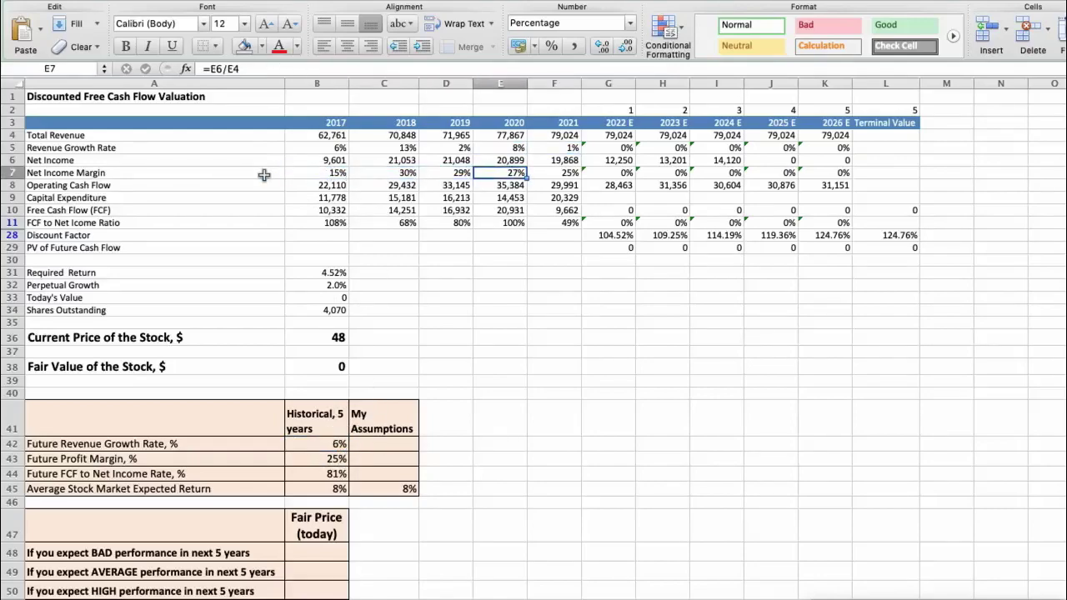
click(331, 460)
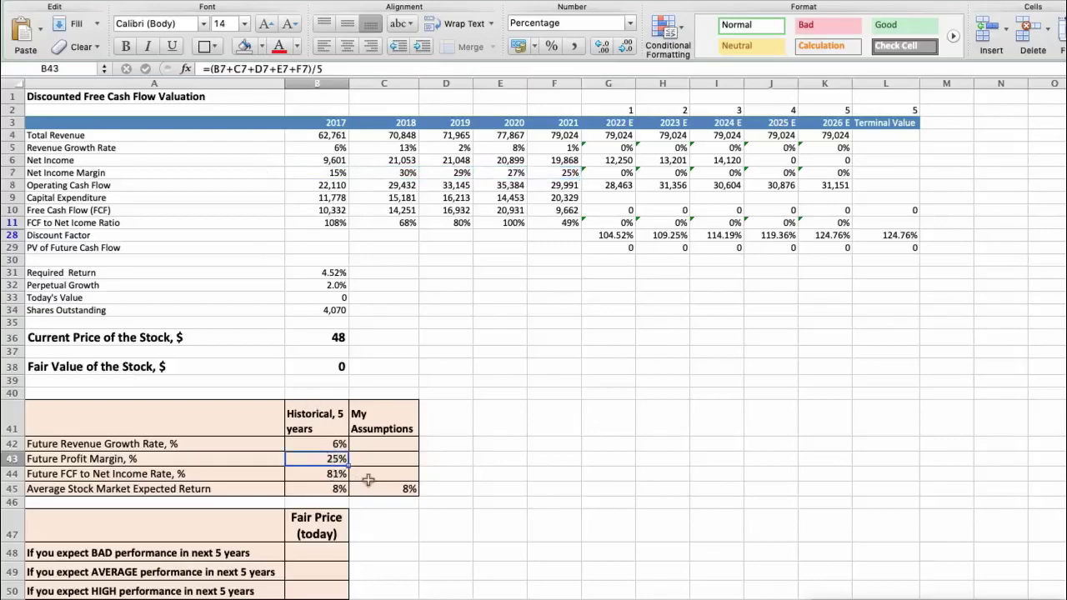
- Review the yearly FCF to net income ratios, their five-year average and the historical stock market expected return
click(329, 223)
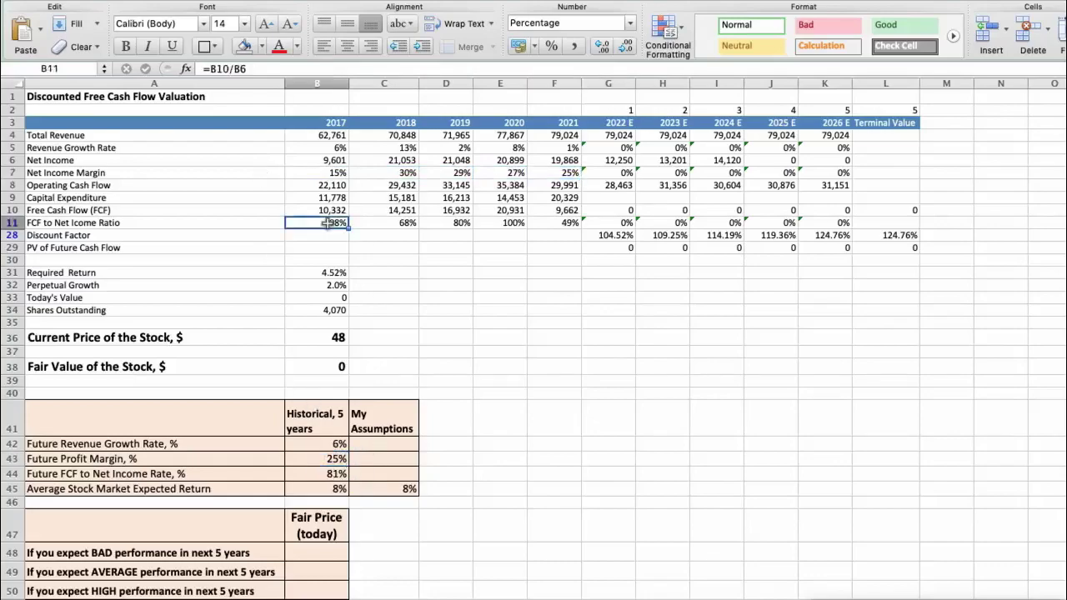
key(Right)
key(Right)
key(Right)
key(Right)
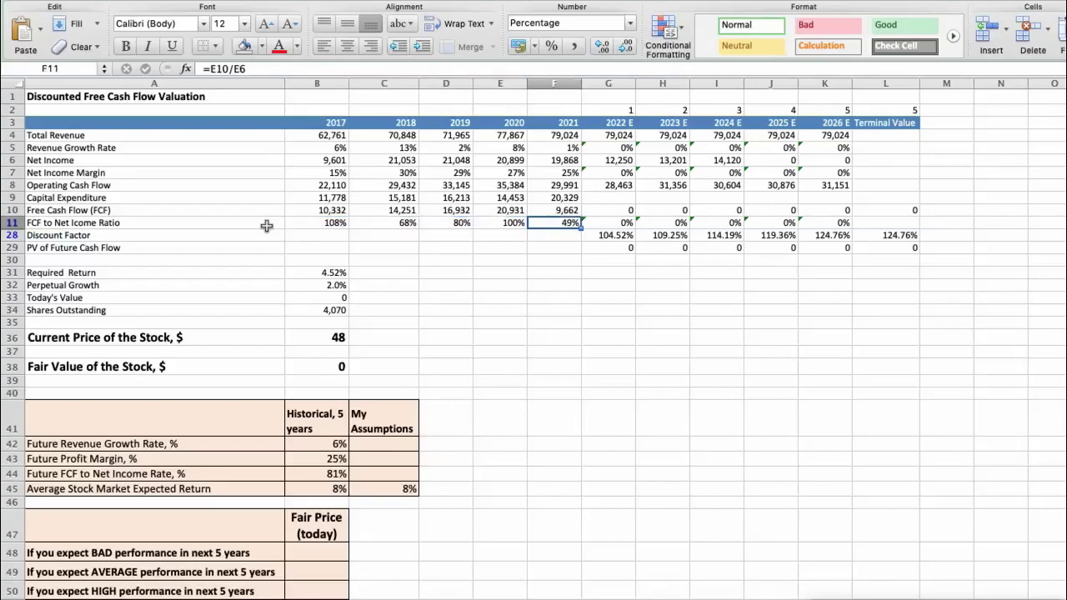
click(332, 473)
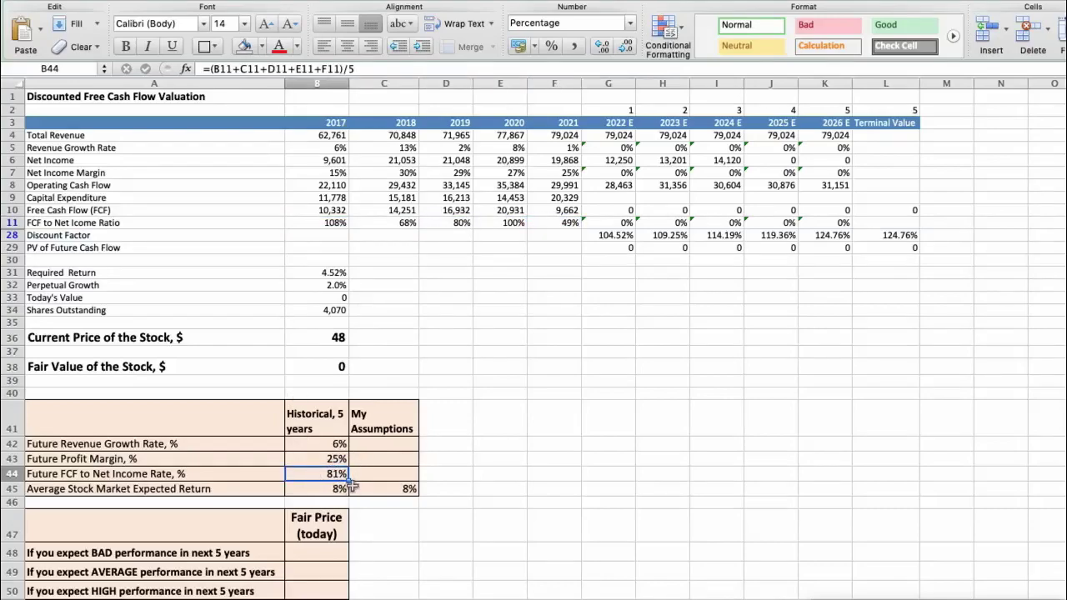
click(346, 488)
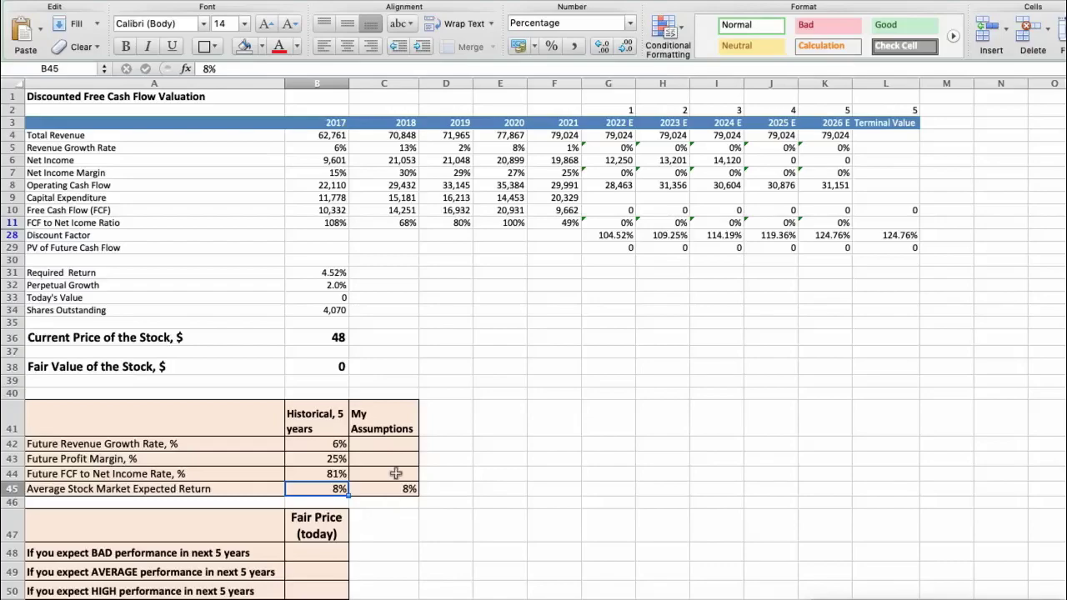
- Under My Assumptions, enter 0% revenue growth, 15% profit margin and 40% FCF to net income rate
click(382, 444)
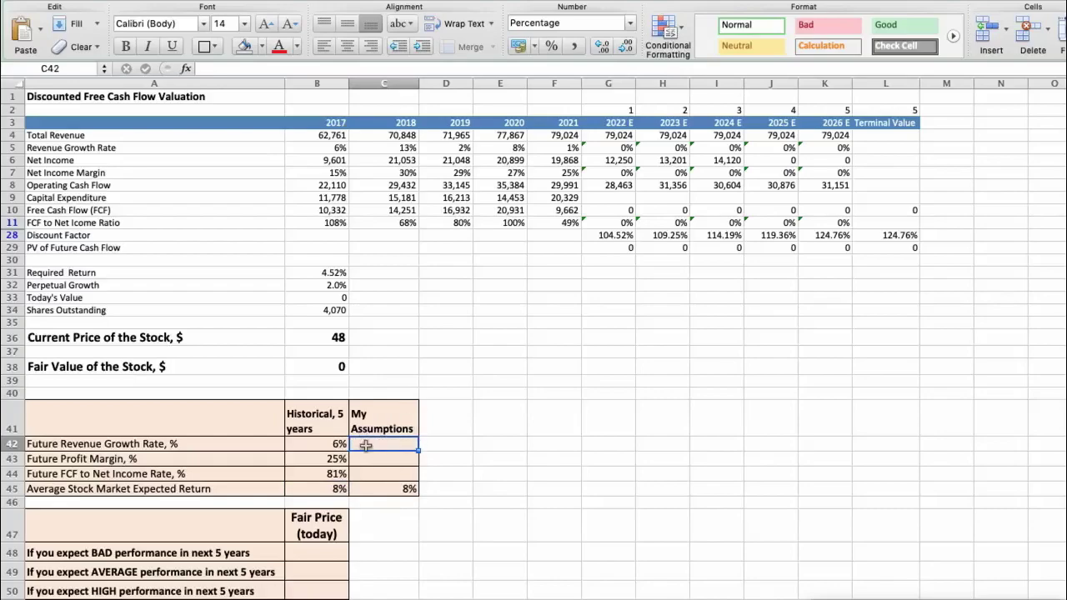
text(0)
key(Return)
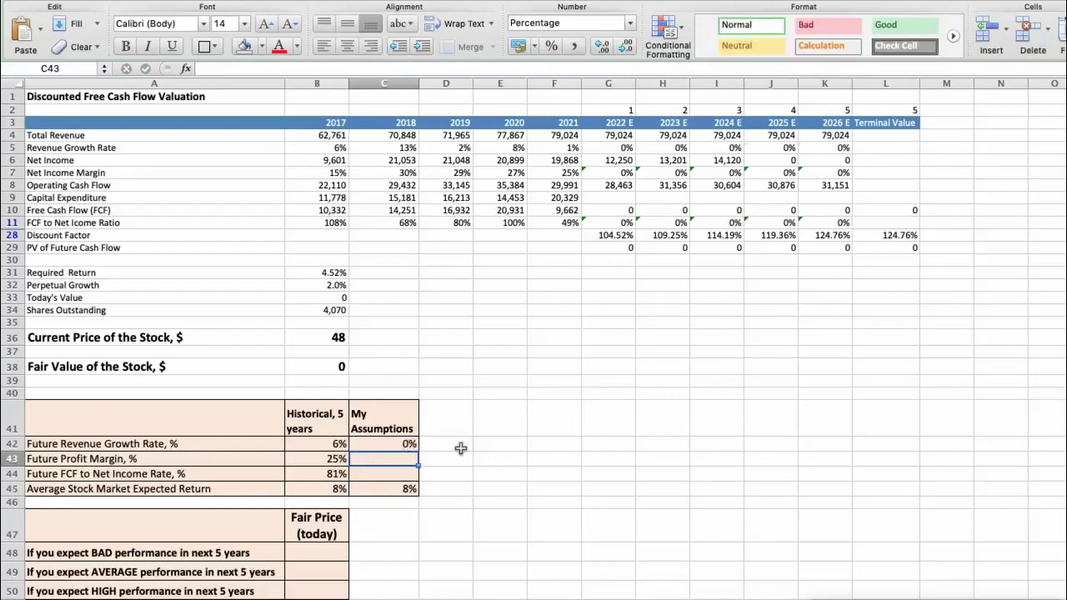
text(15)
key(Return)
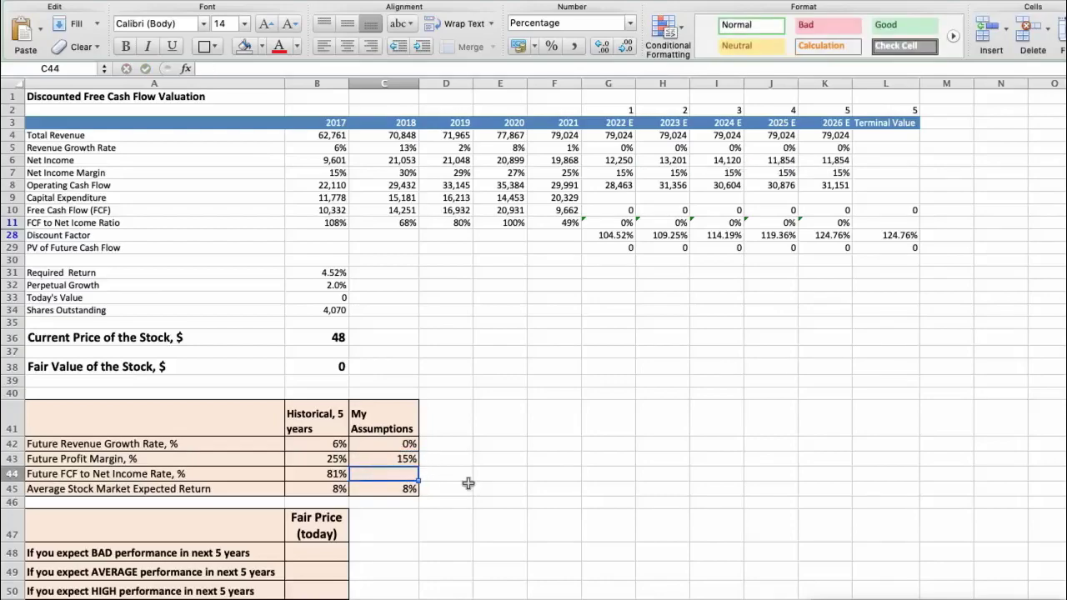
text(40)
key(Return)
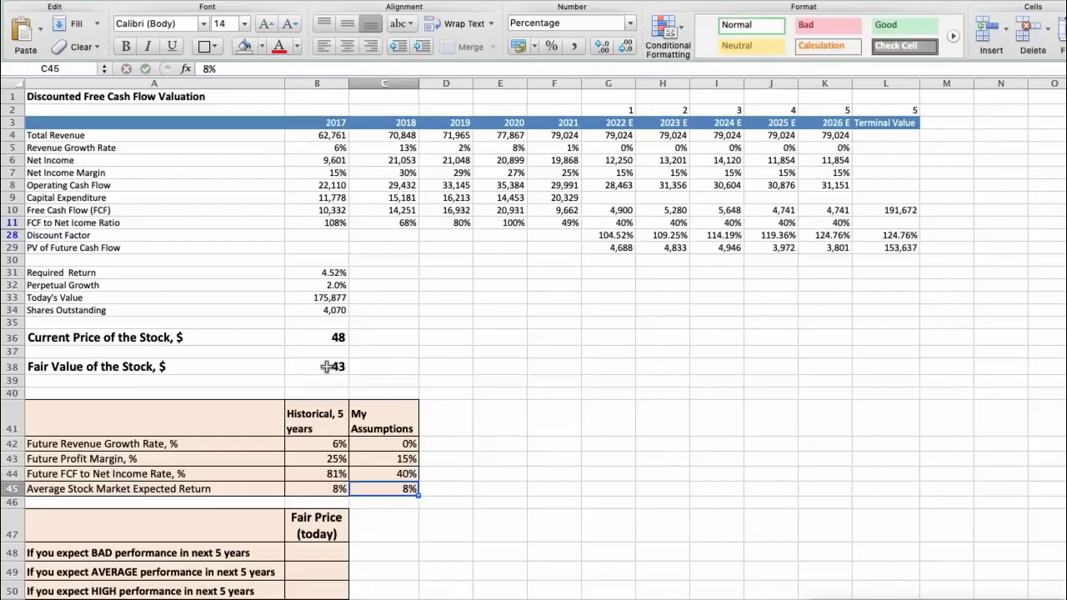
- Record the calculated fair value of 43 as today's fair price for BAD performance
click(326, 367)
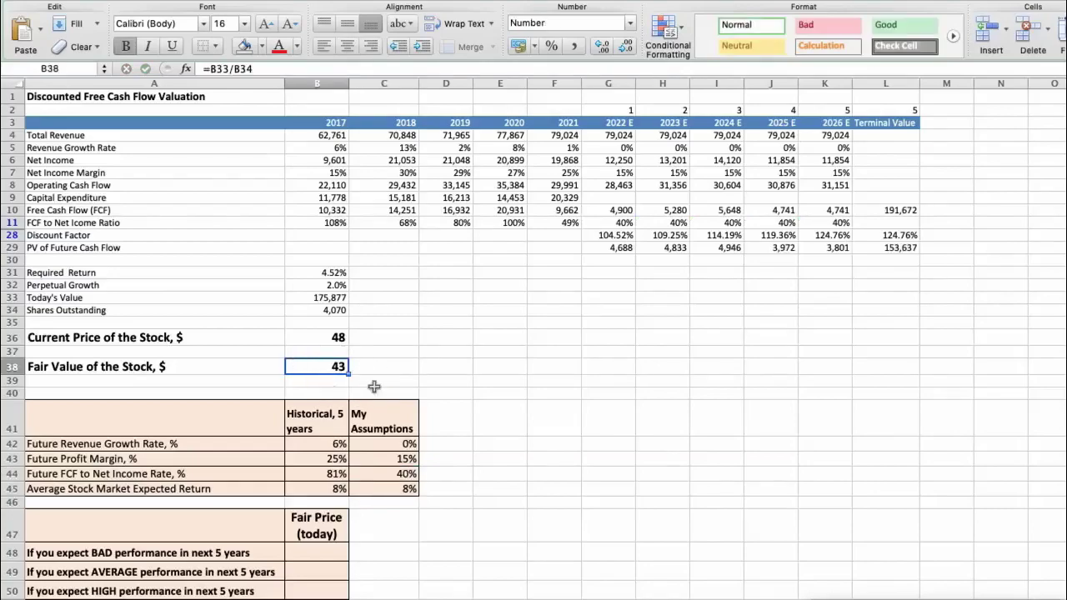
scroll(392, 375, down, 3)
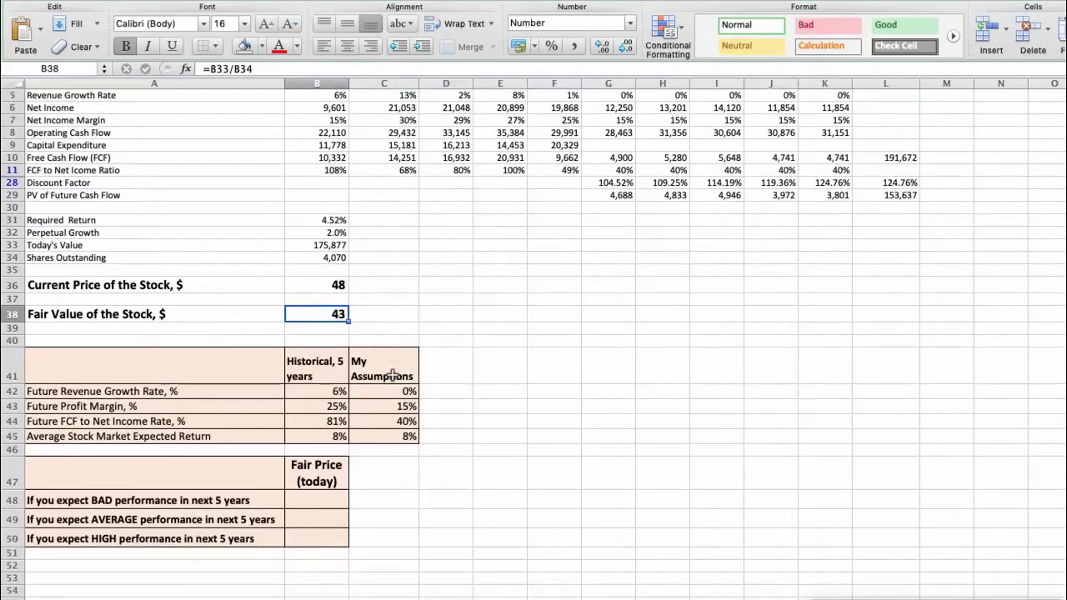
click(316, 503)
text(43)
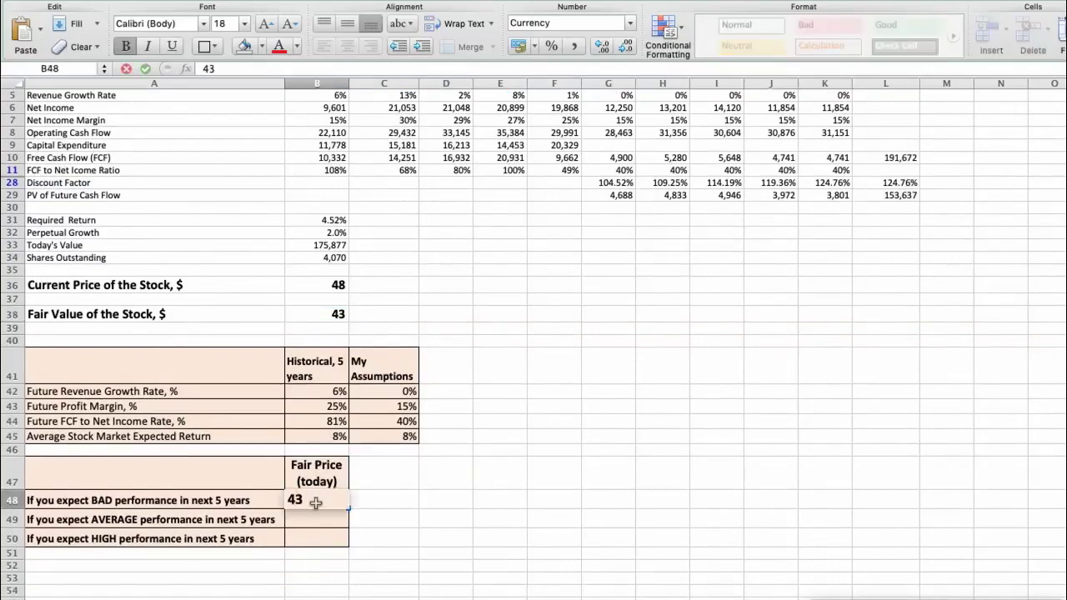
key(Return)
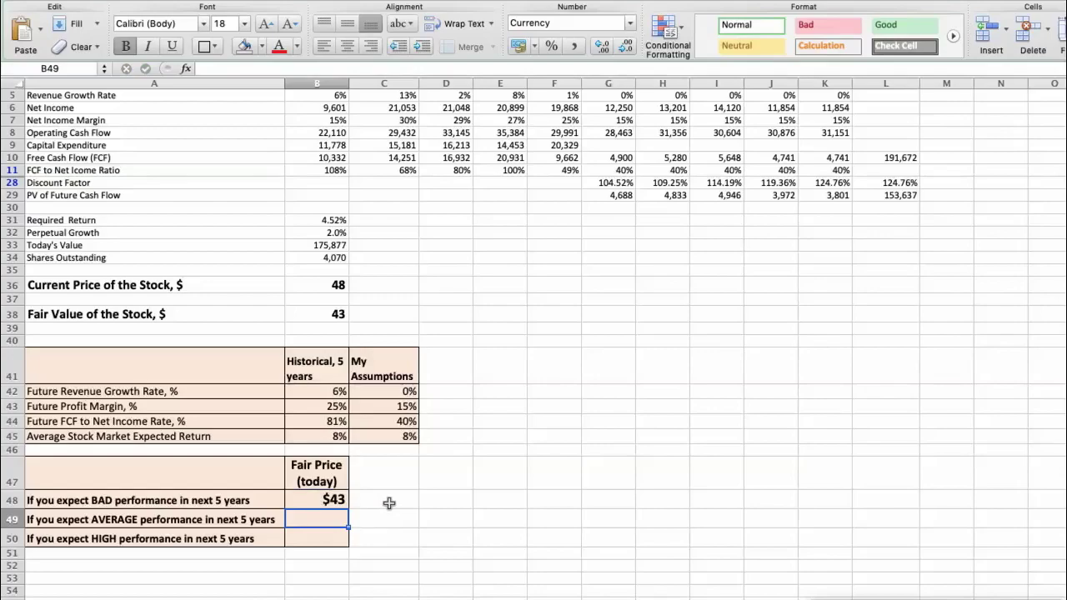
- Change My Assumptions to 1% revenue growth, 20% profit margin and 50% FCF to net income rate
click(401, 390)
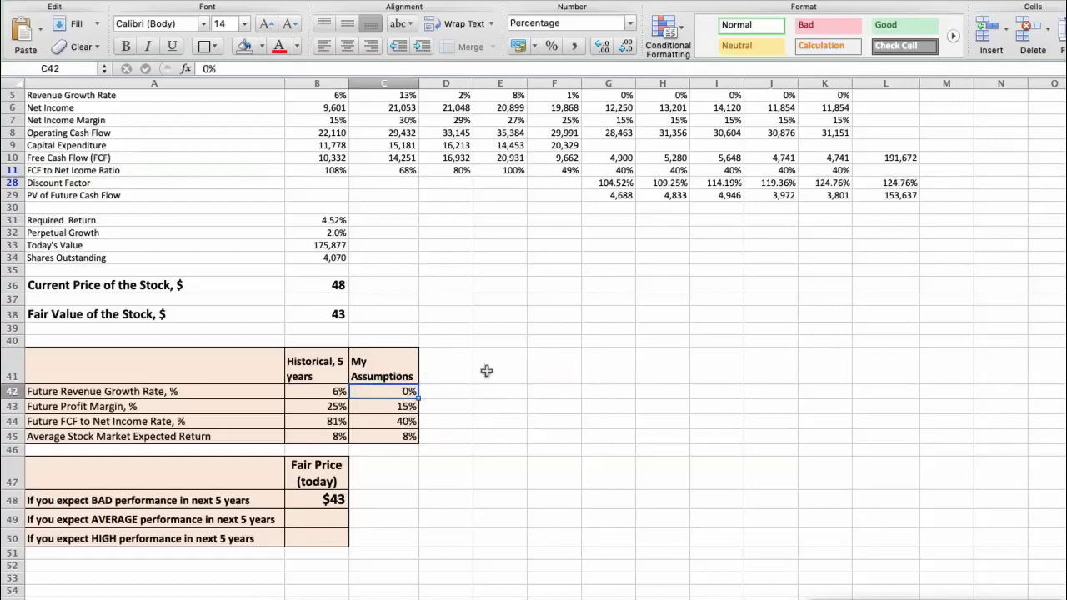
text(1)
key(Return)
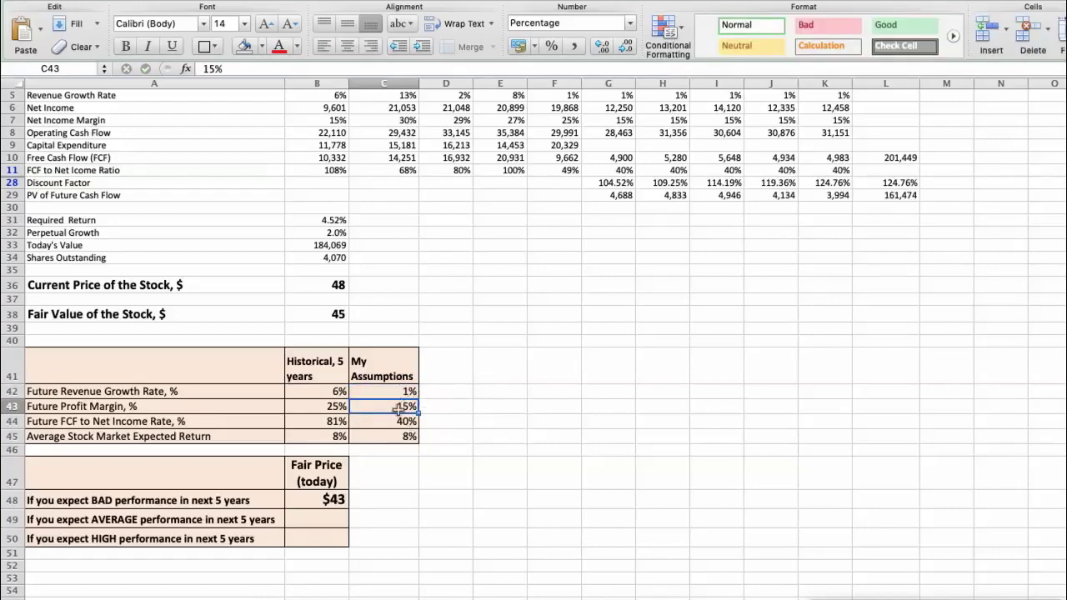
text(20)
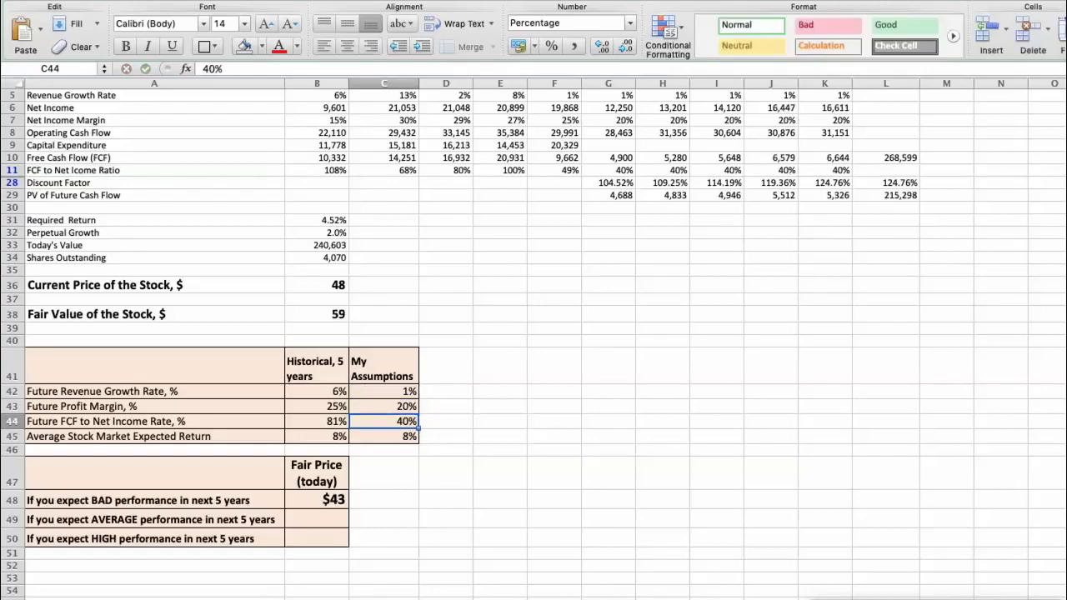
key(ctrl+u)
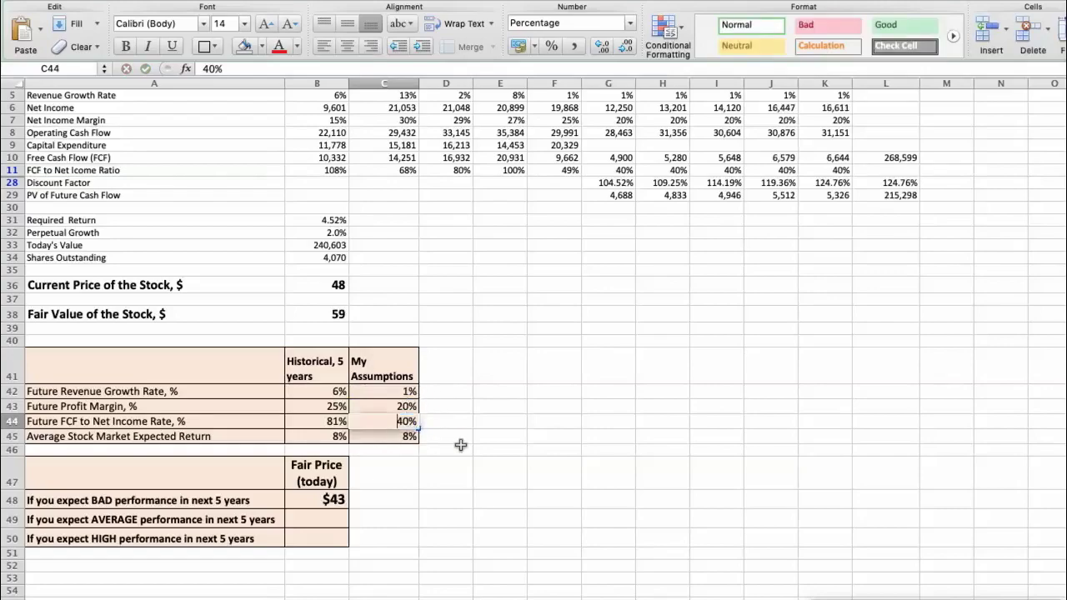
key(Delete)
text(5)
key(Return)
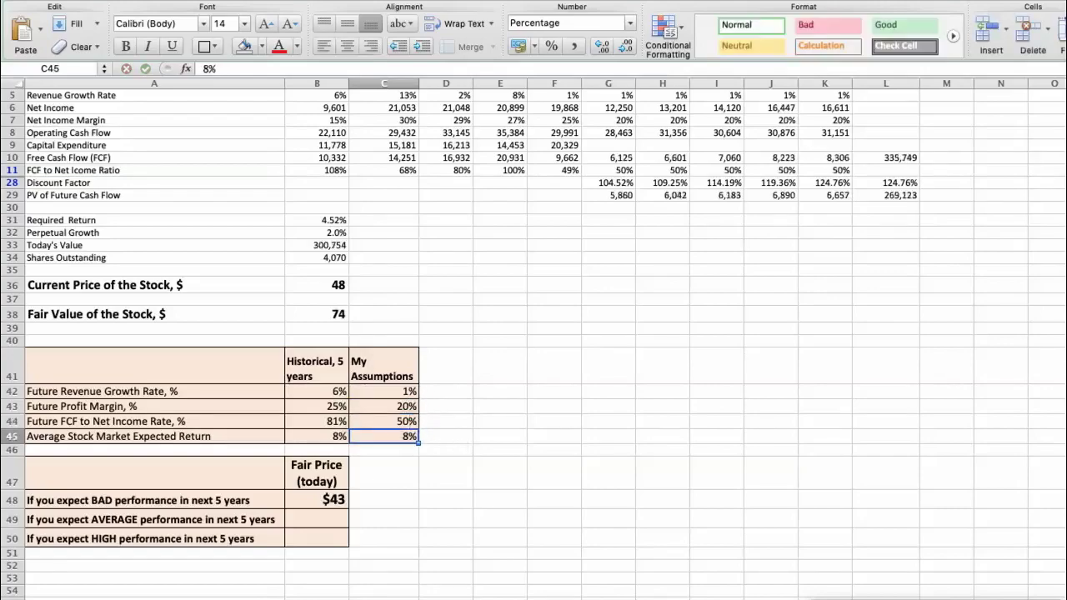
- Record the calculated fair value of 74 as today's fair price for AVERAGE performance
click(330, 310)
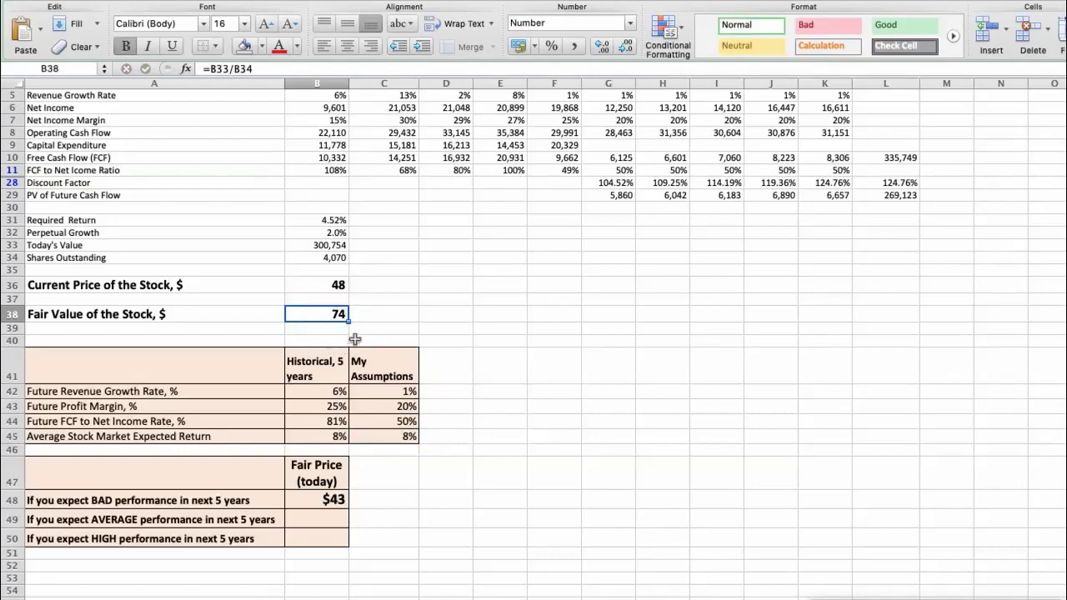
click(322, 516)
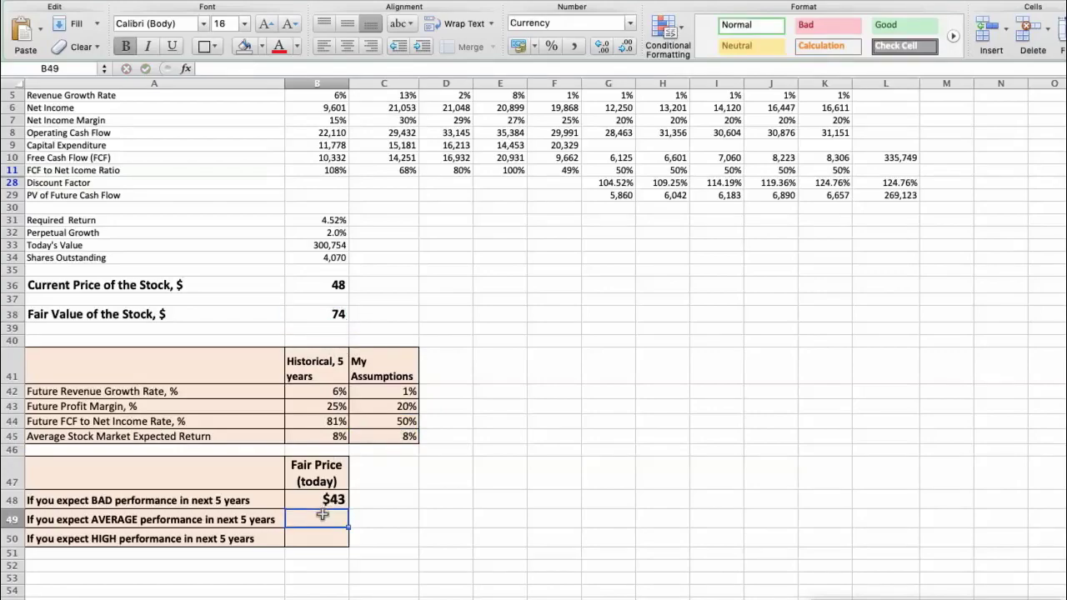
text(74)
key(Return)
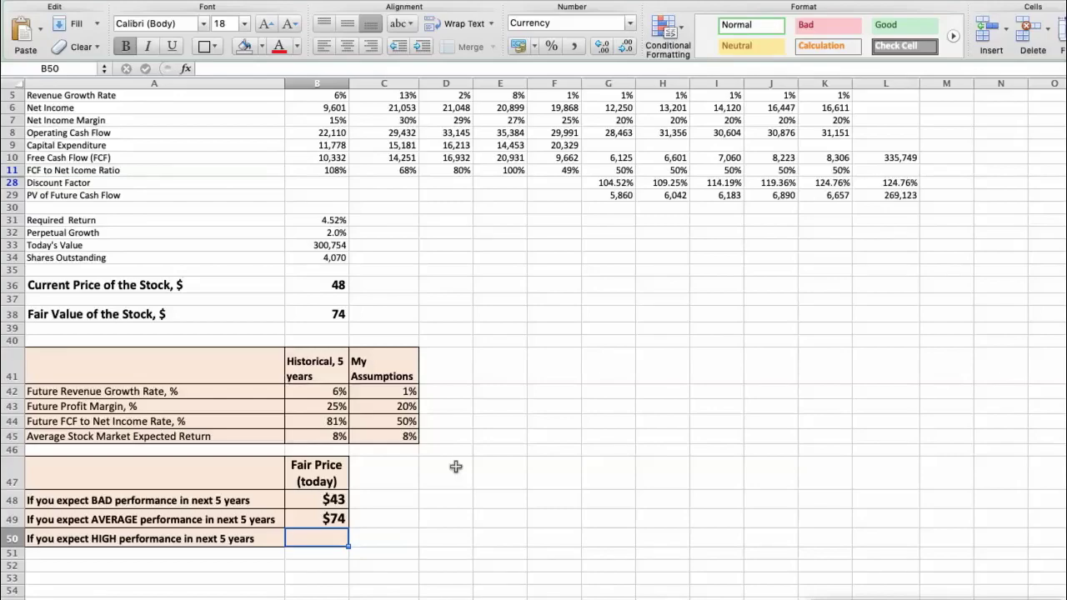
- Change My Assumptions to 2% revenue growth, 25% profit margin and 60% FCF to net income rate
click(401, 392)
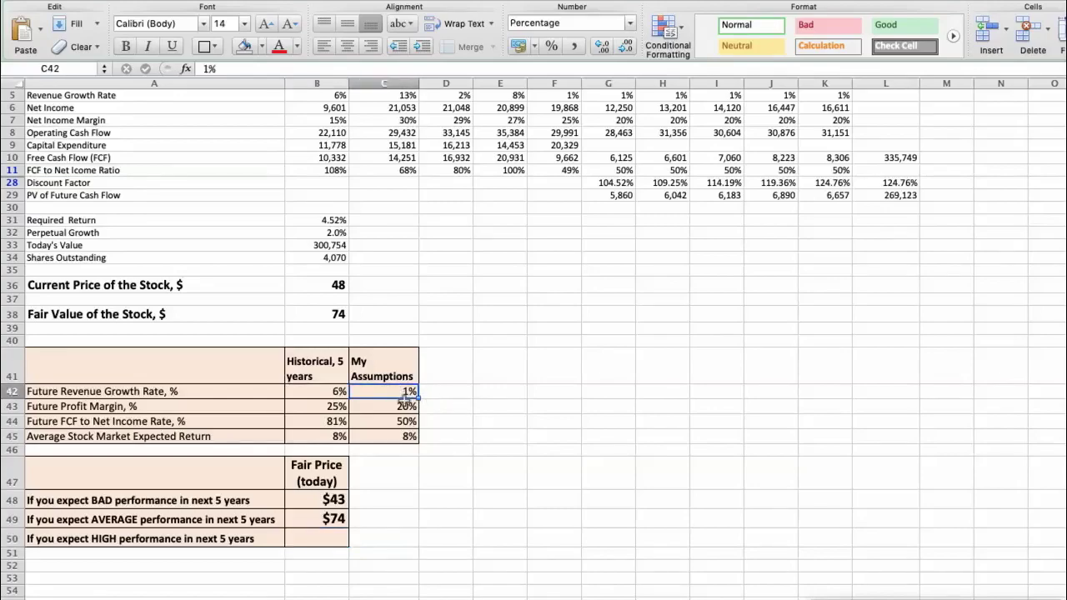
text(2)
key(Return)
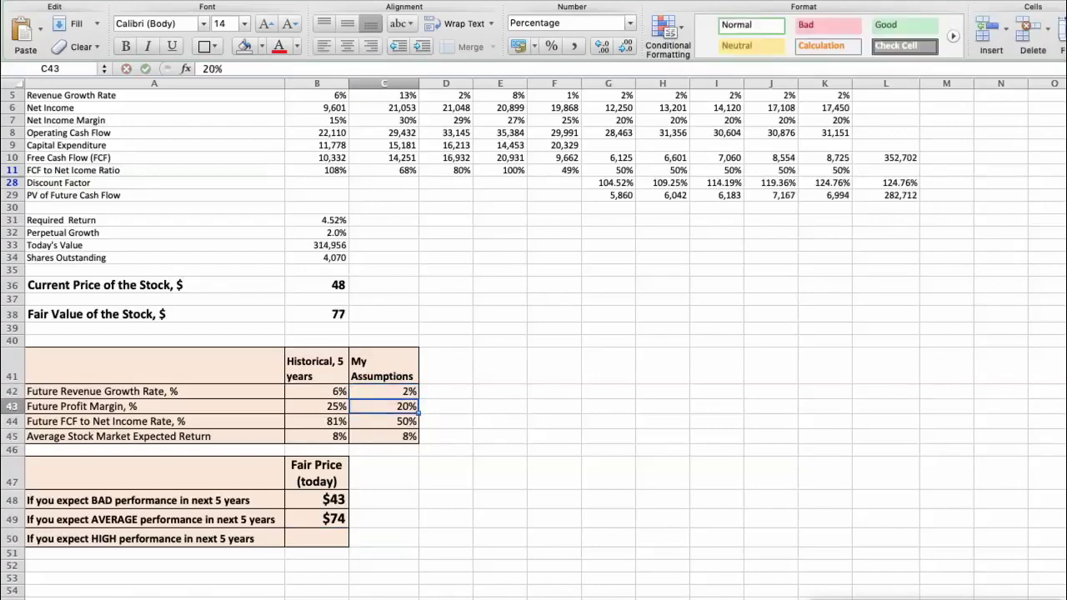
text(25)
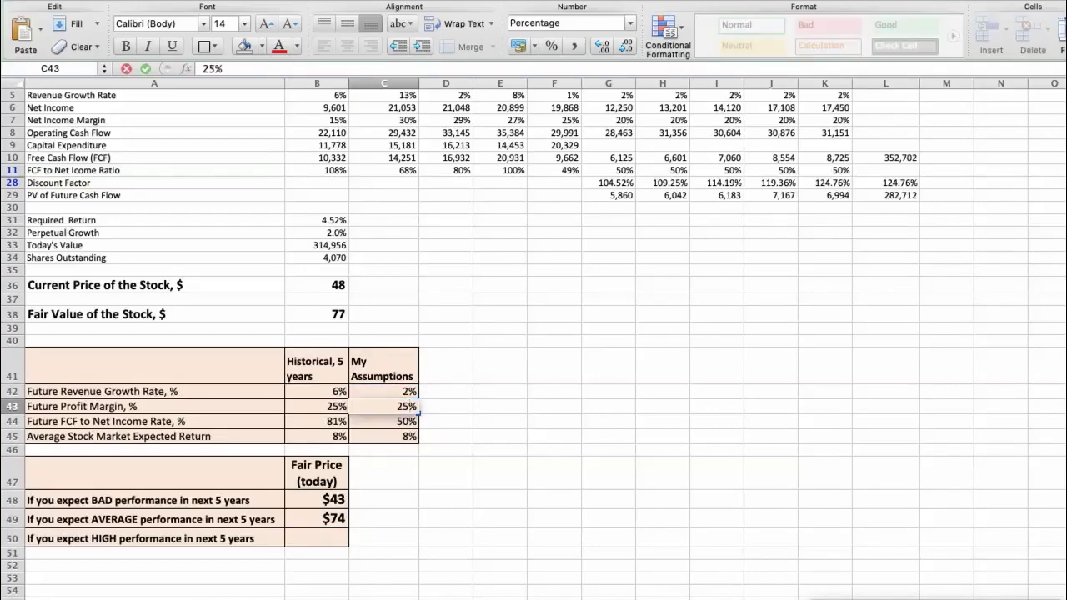
key(Return)
text(60)
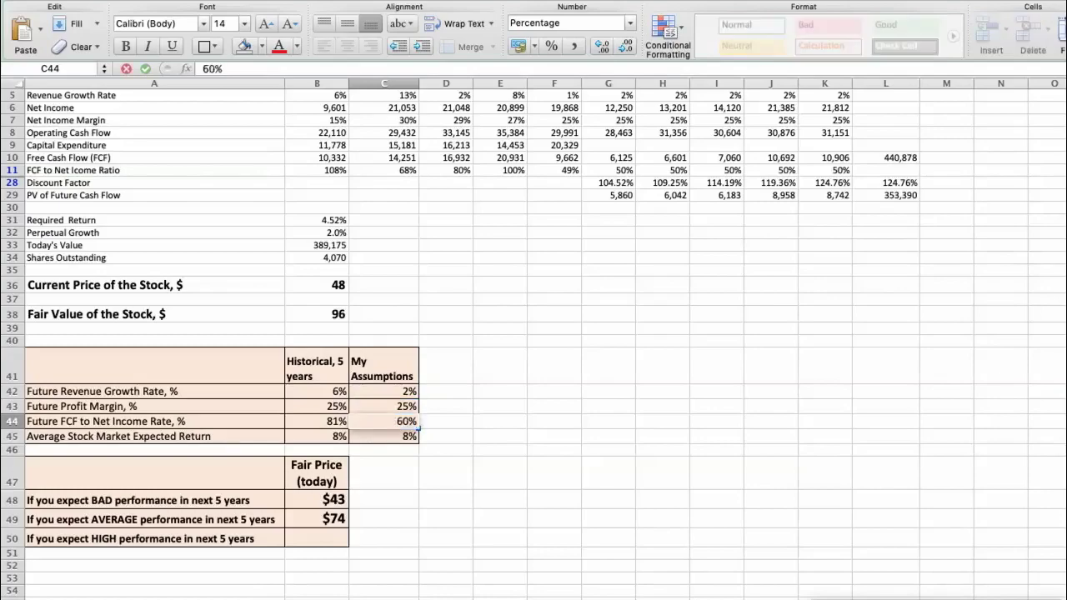
click(448, 426)
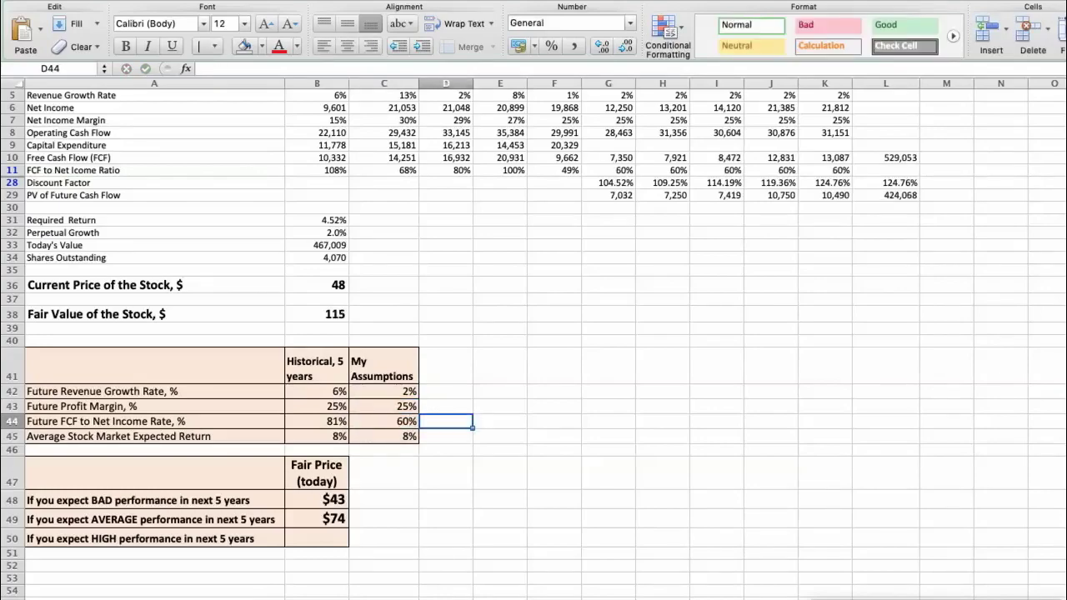
- Record the calculated fair value of 115 as today's fair price for HIGH performance
click(334, 319)
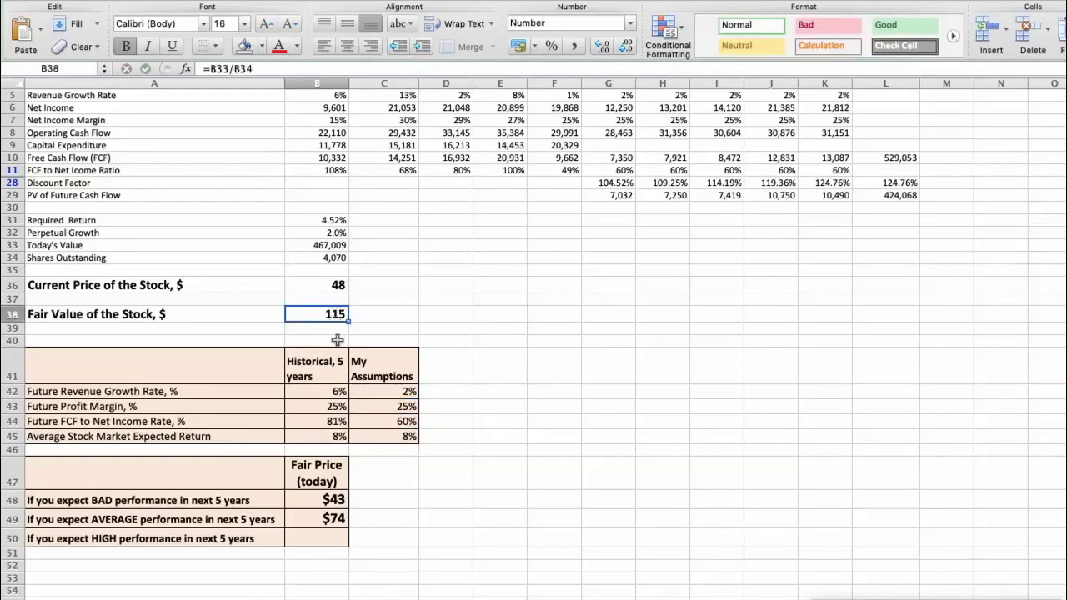
click(330, 540)
text(115)
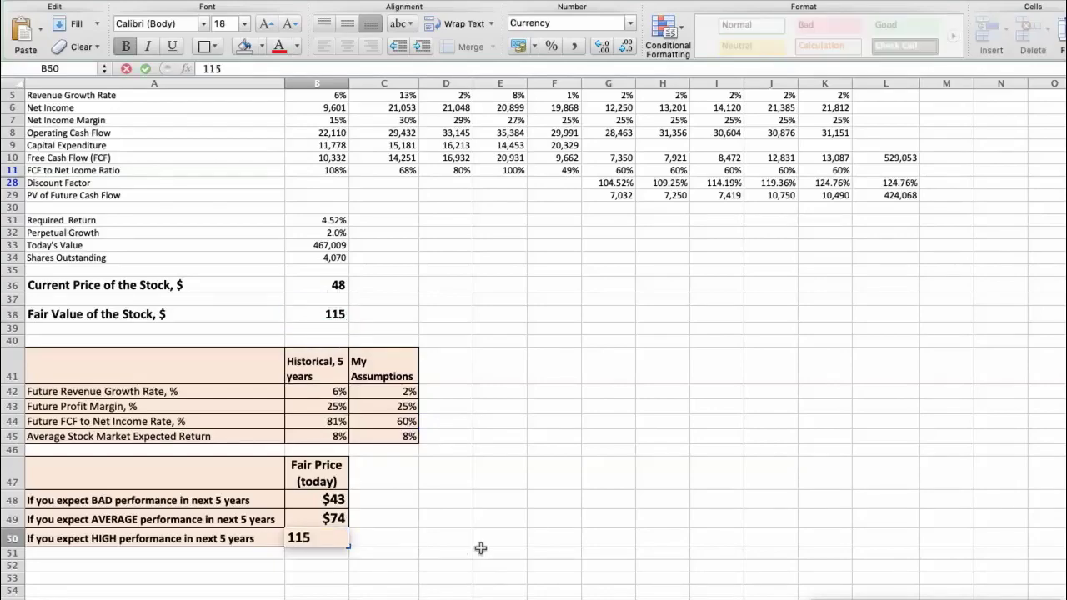
key(Return)
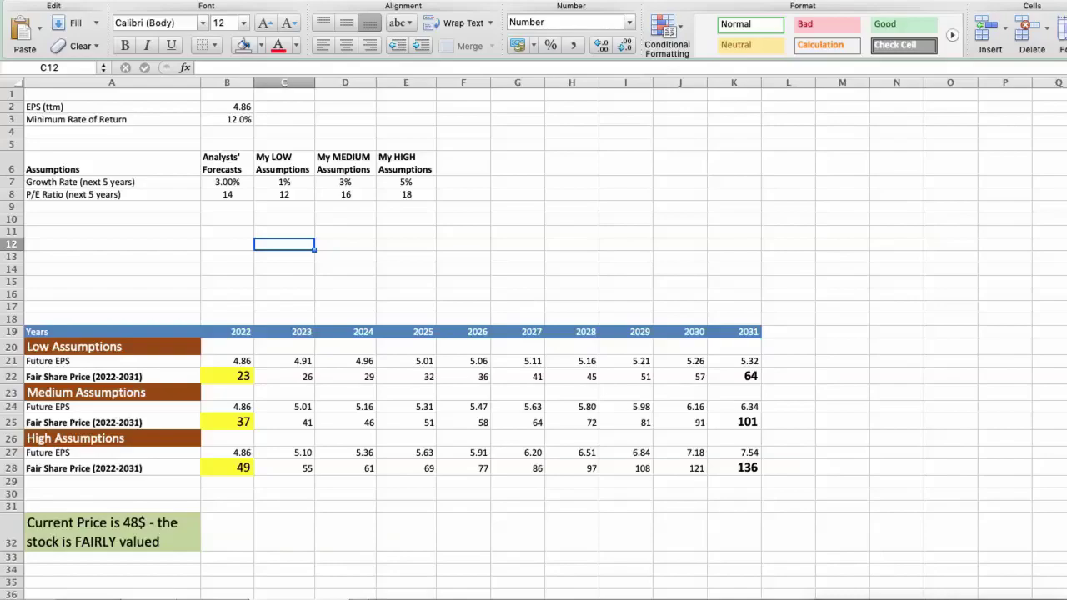
- Review the EPS (ttm) and minimum rate of return, along with the analysts' forecasts for growth rate and P/E ratio
click(225, 107)
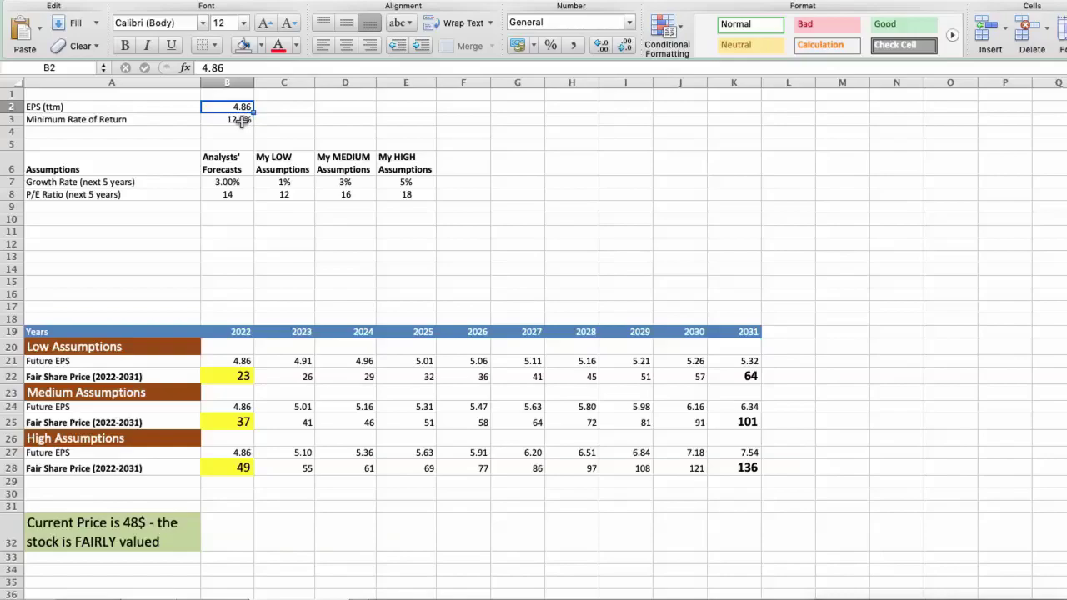
click(241, 120)
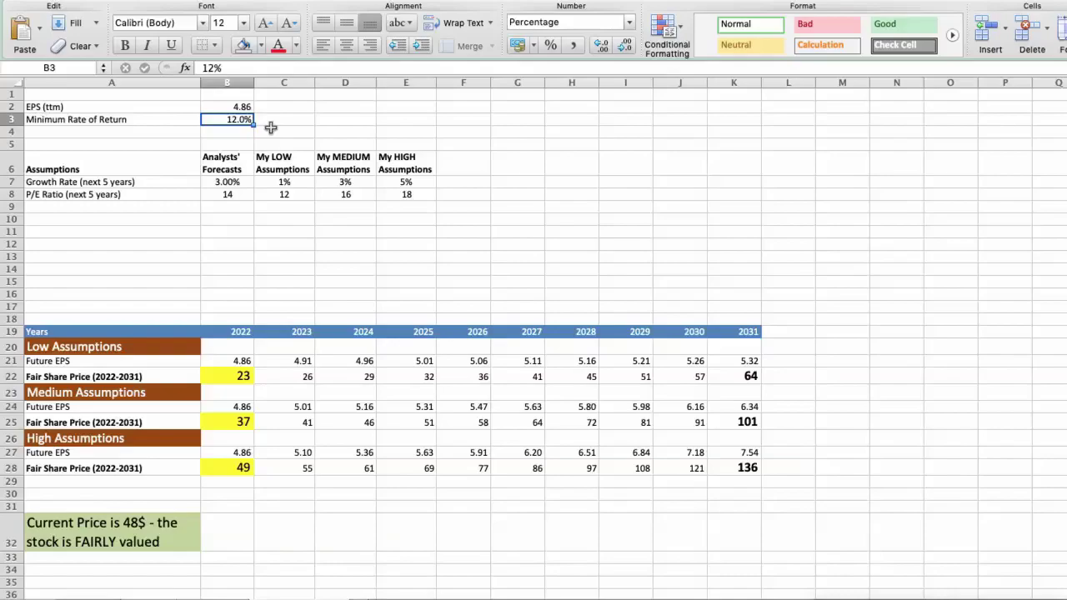
click(220, 182)
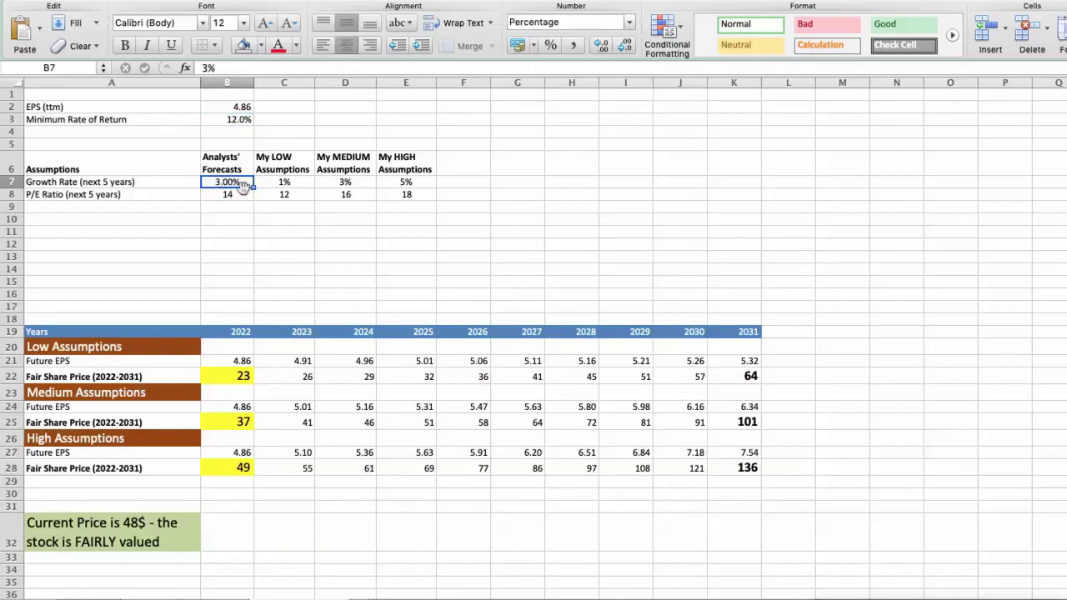
click(231, 193)
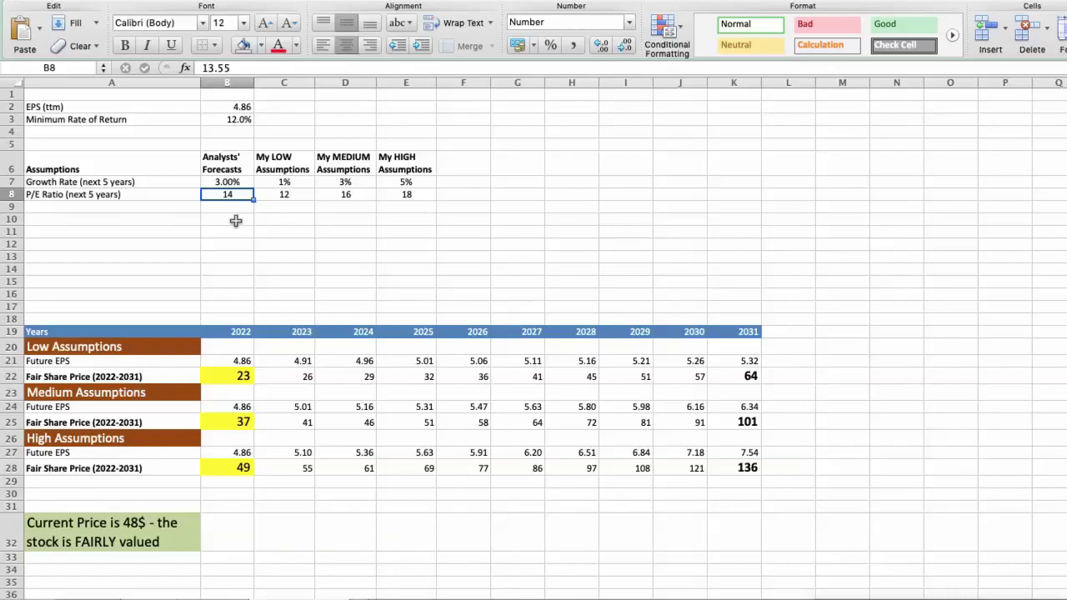
- Examine the growth rate, P/E ratio and resulting 2022 fair share price for the low, medium and high assumptions in turn
click(284, 181)
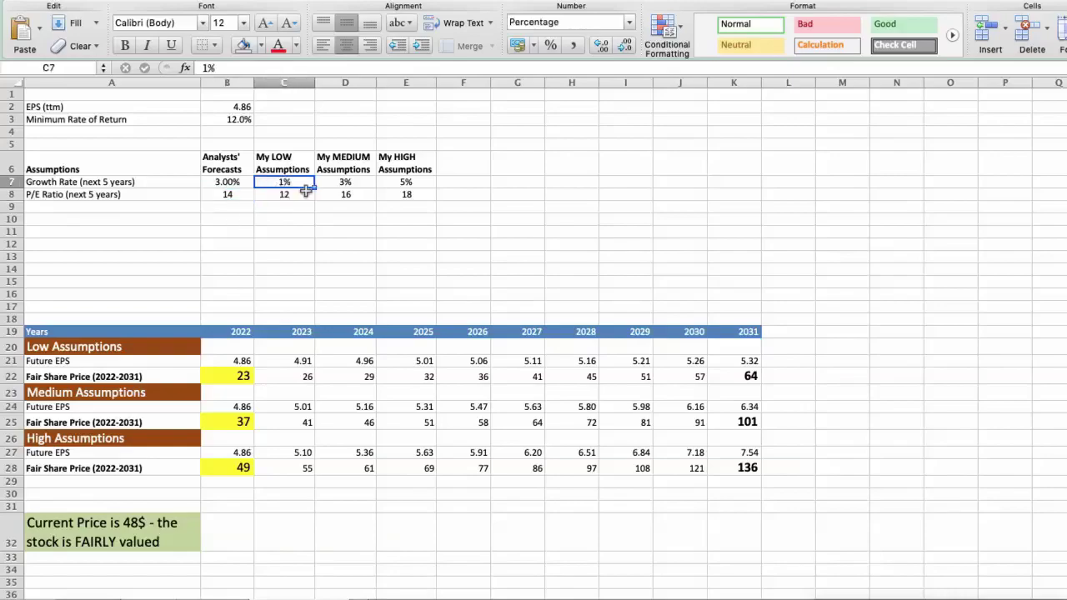
click(285, 193)
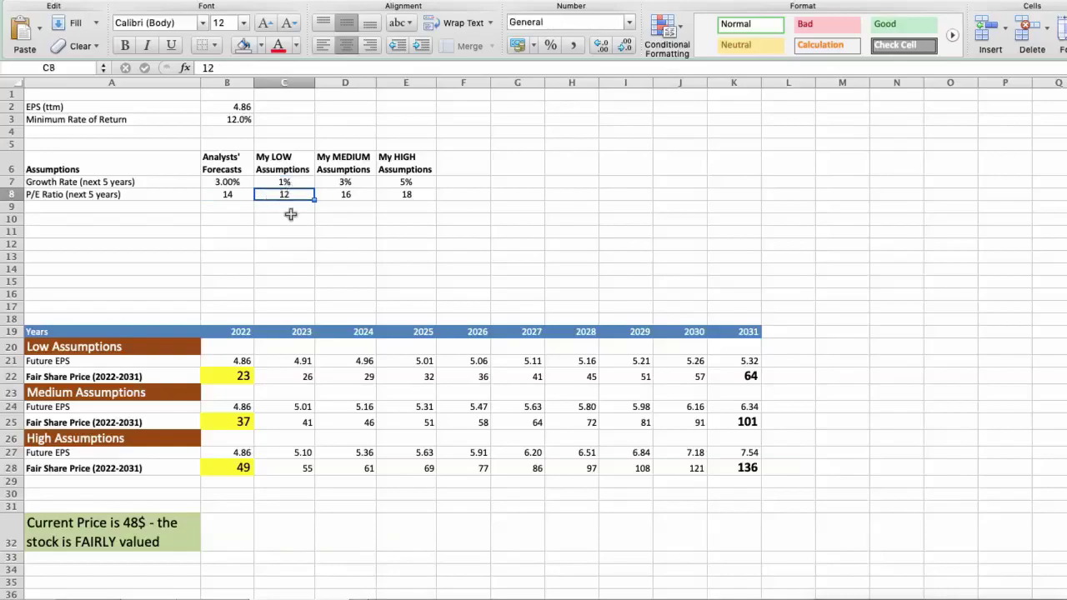
click(226, 374)
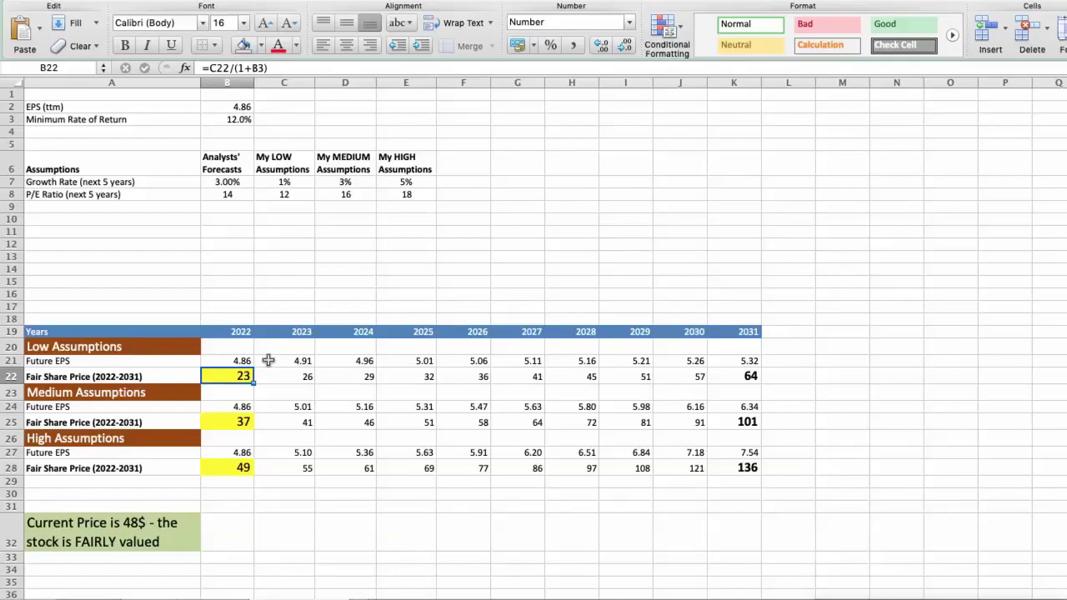
click(354, 178)
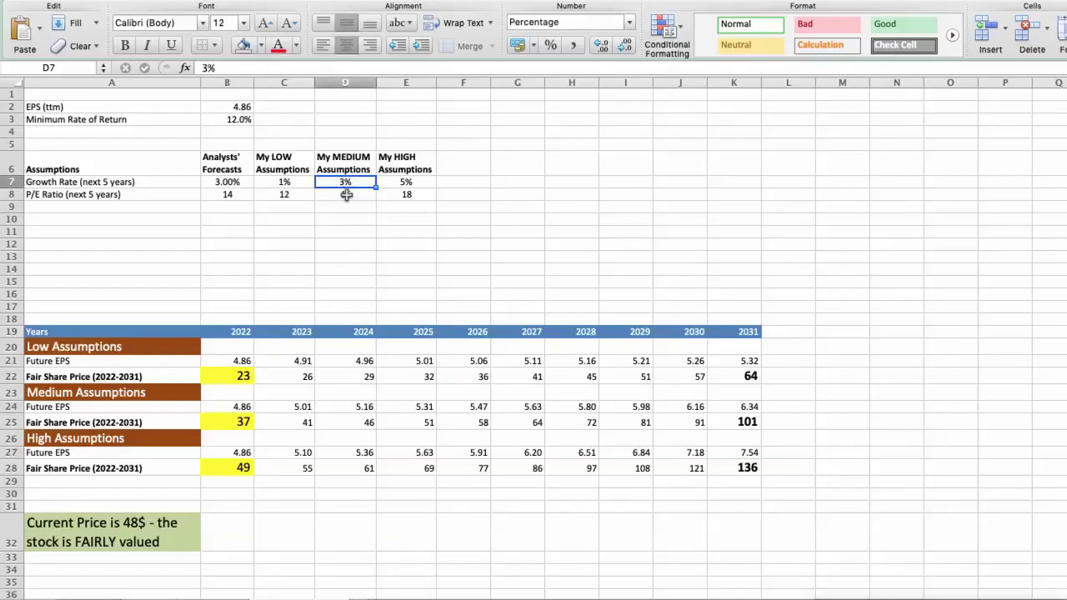
click(343, 194)
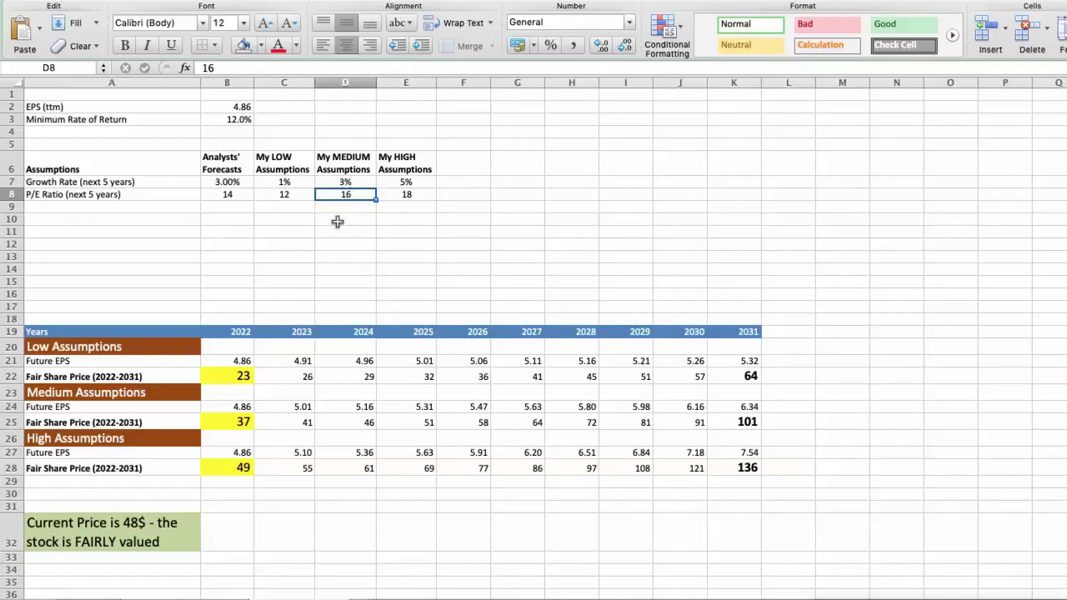
click(234, 422)
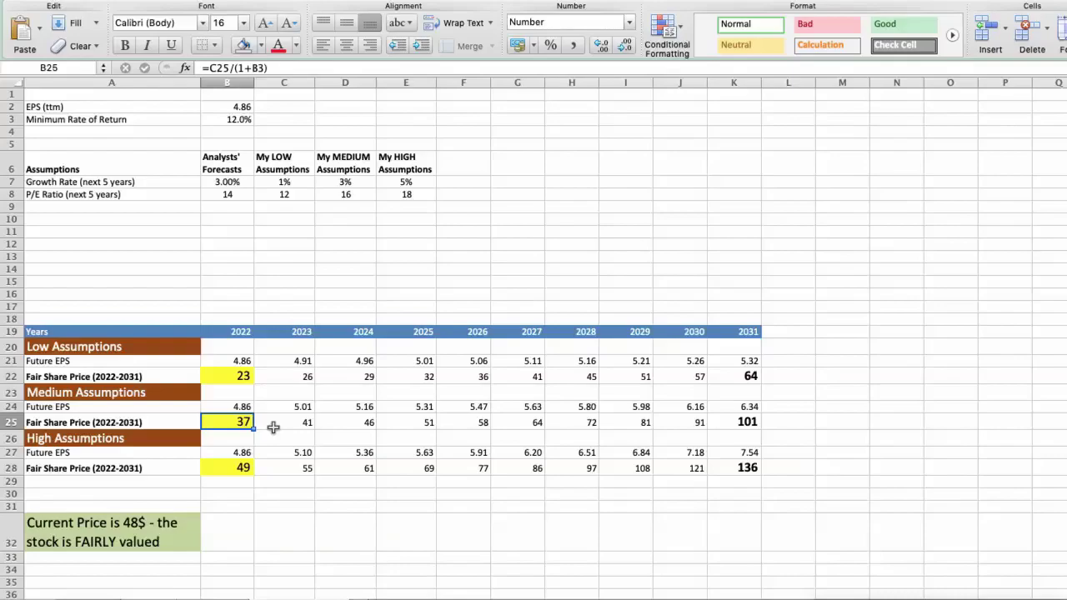
click(406, 181)
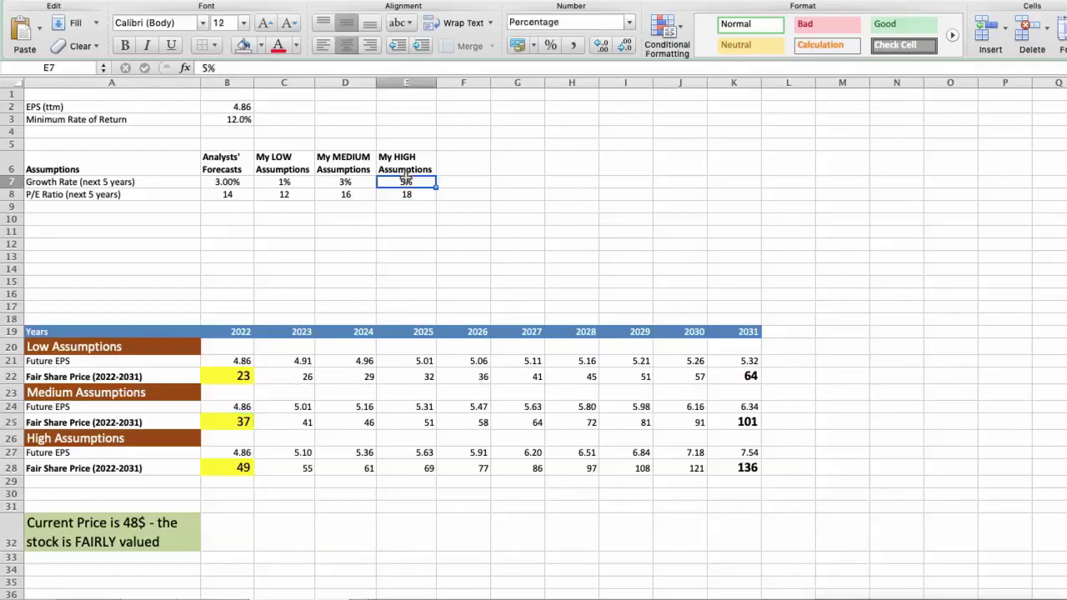
click(397, 194)
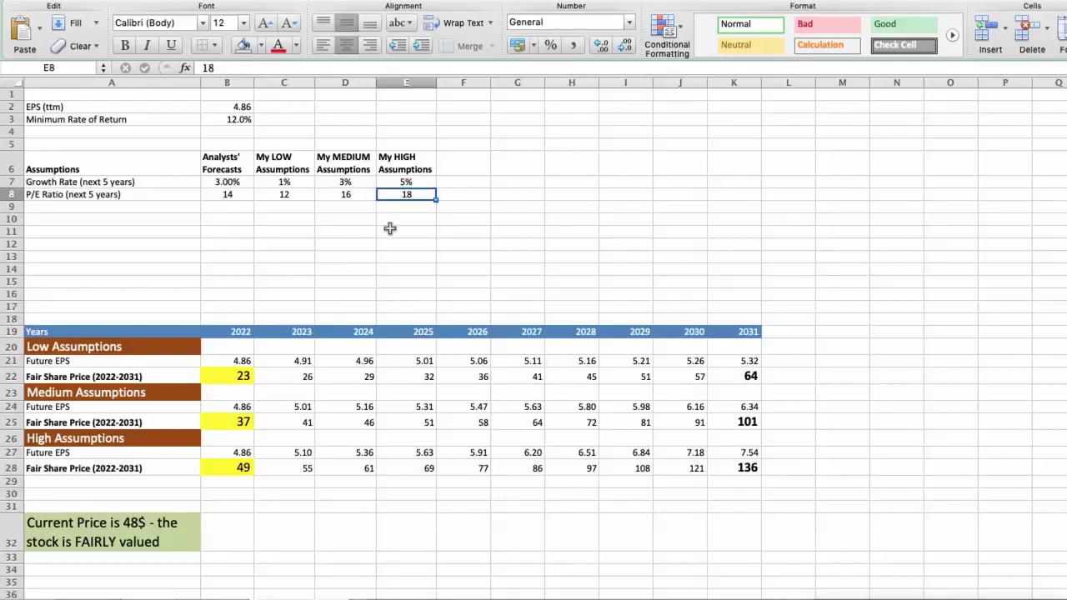
click(235, 464)
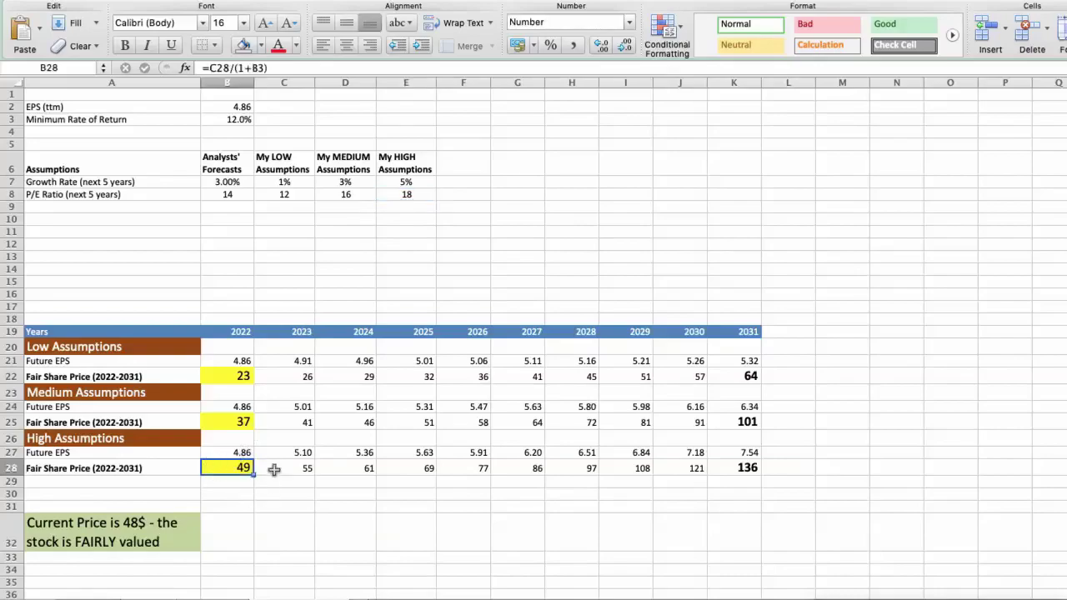